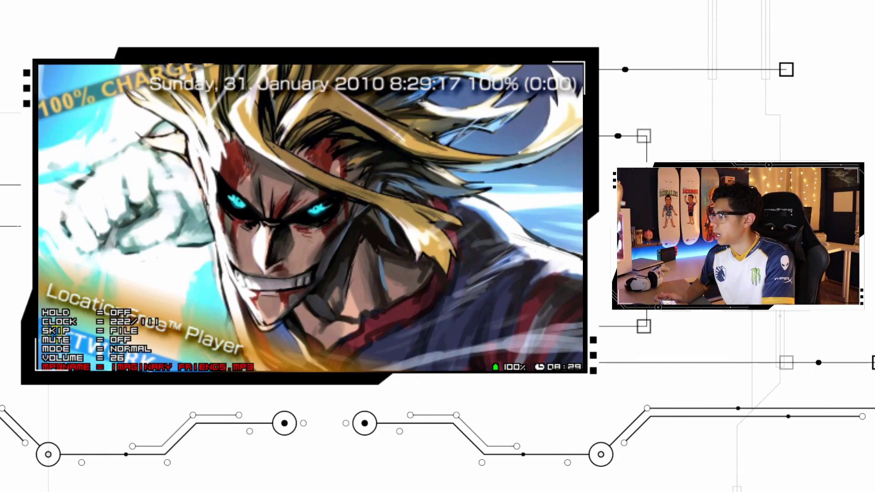
Move through the mp3 plugin settings and lower the VOLUME setting
key("Up")
key("Up")
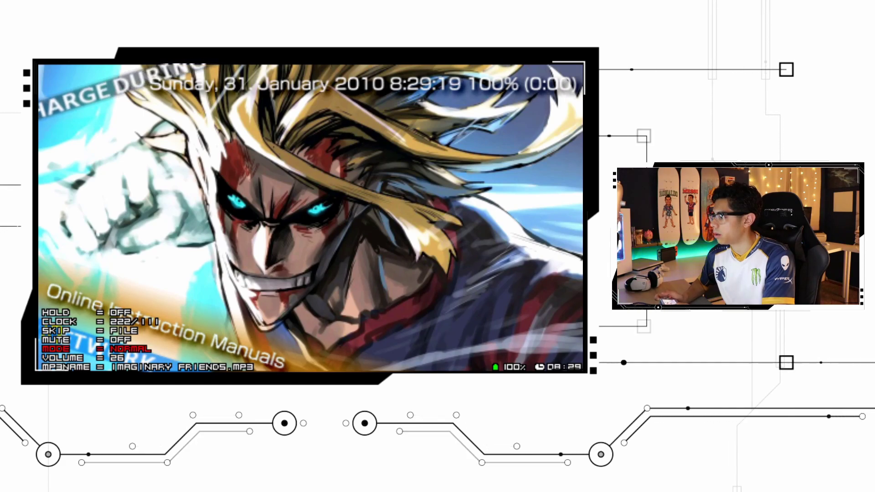
key("Up")
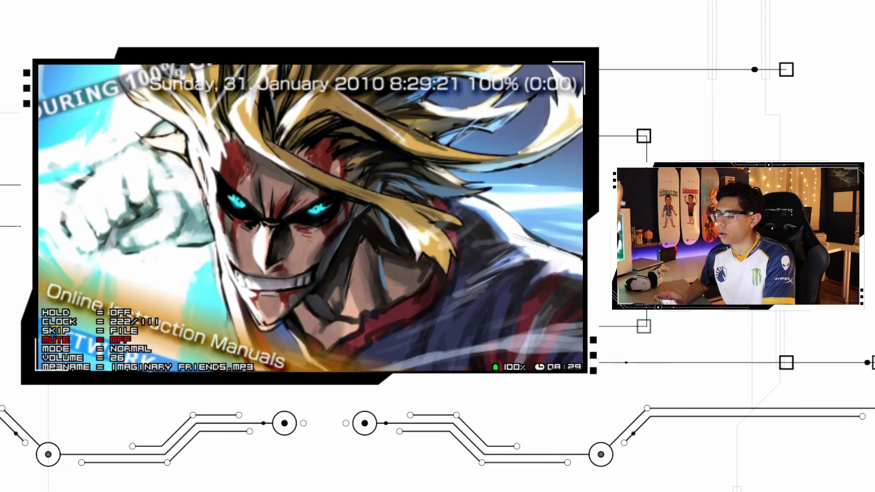
key("Up")
key("Up")
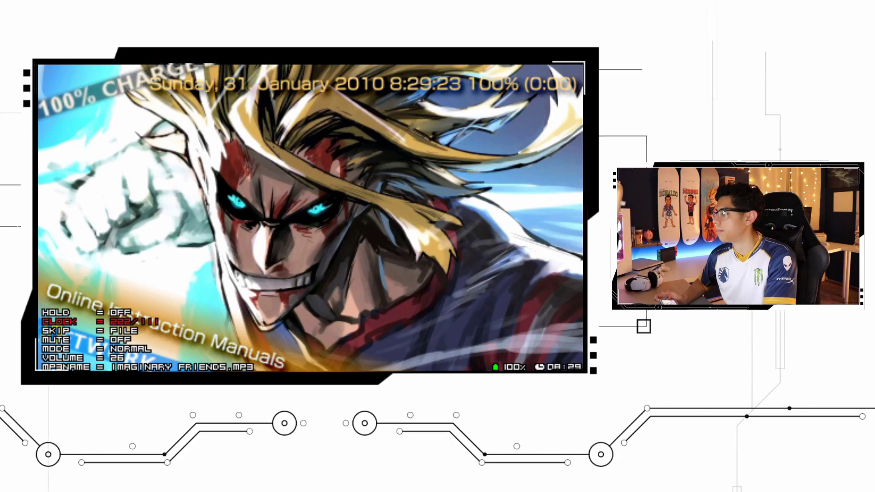
key("Down")
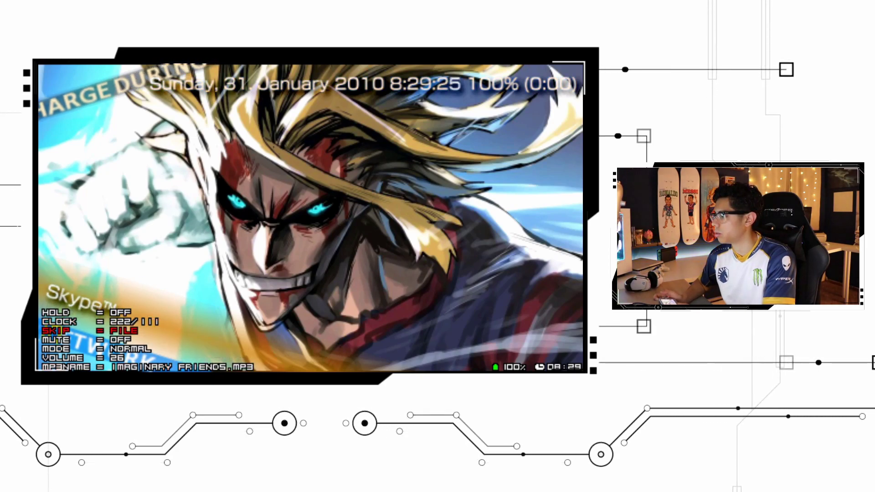
key("Down")
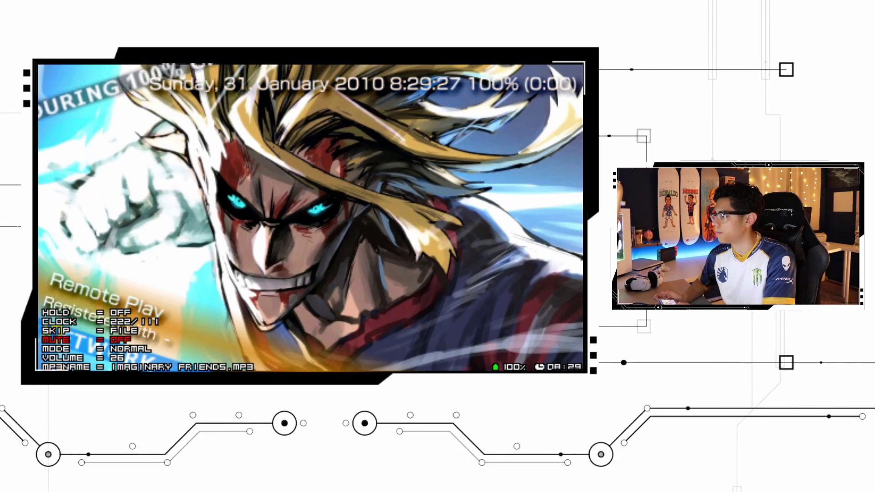
key("Down")
key("Left")
key("Left")
key("Left")
key("Left")
key("Left")
key("Left")
key("Left")
key("Left")
key("Left")
key("Left")
key("Left")
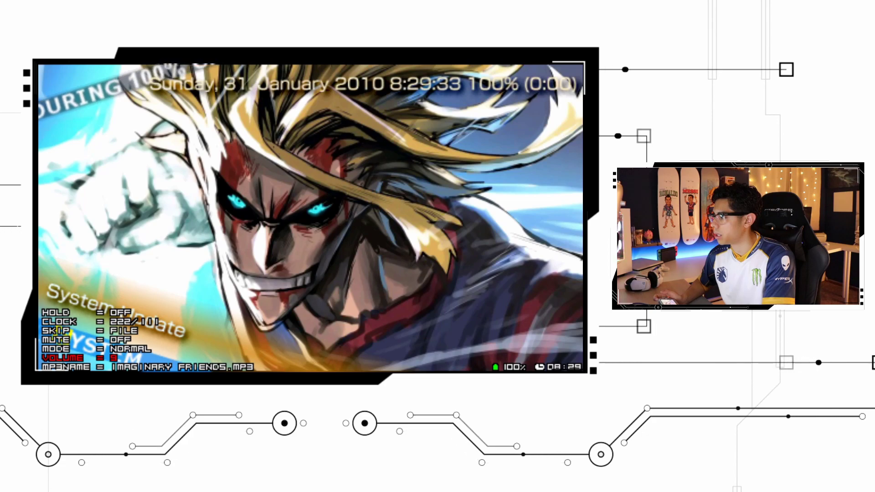
Switch MP3NAME to the next song, close the plugin overlay, and bring the browser forward
key("Down")
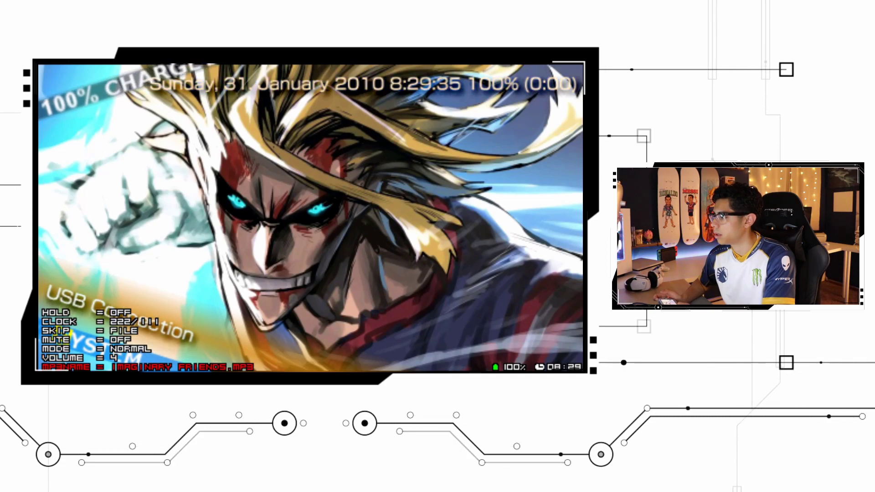
key("Right")
key("Right")
key("Right")
key("Right")
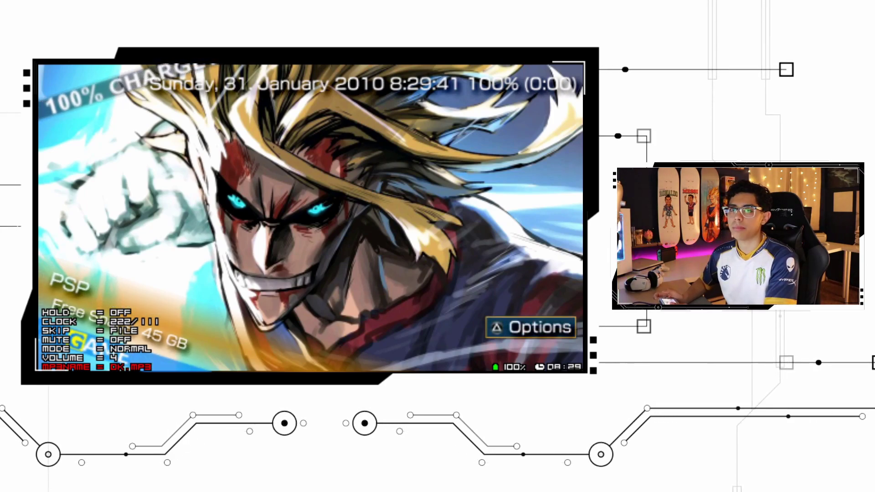
key("Escape")
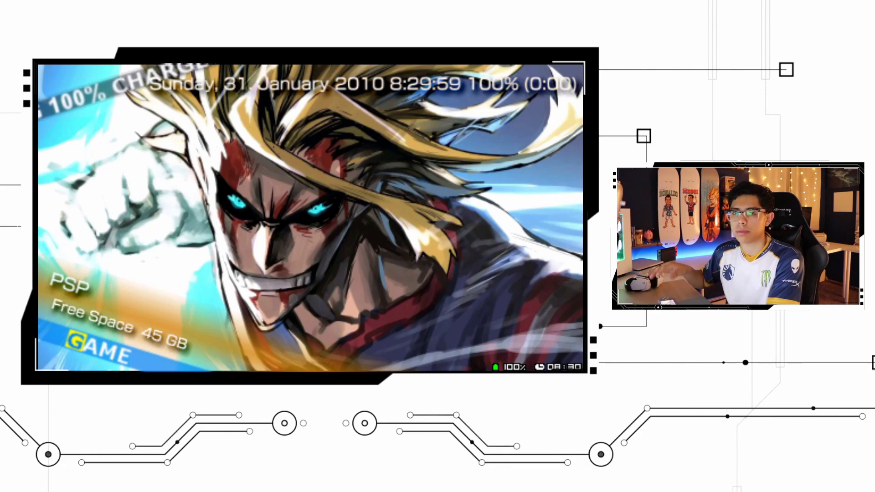
key("Up")
key("Up")
key("Up")
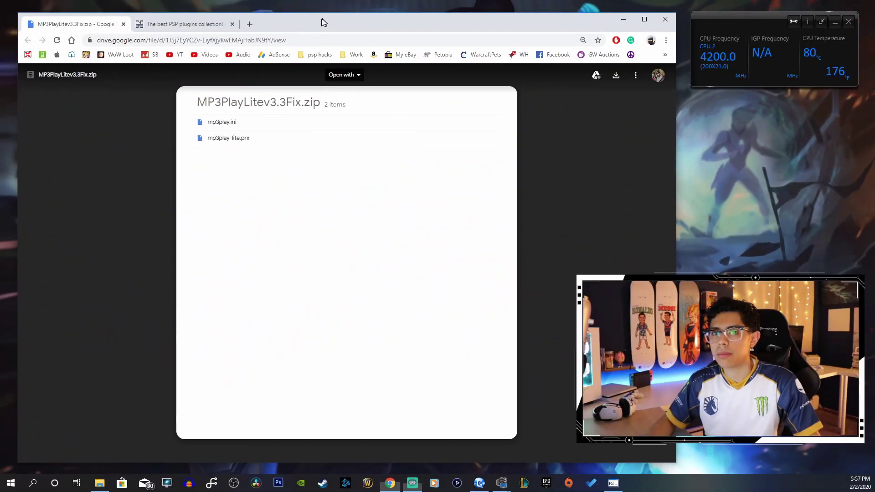
left_click_drag(324, 22, 321, 23)
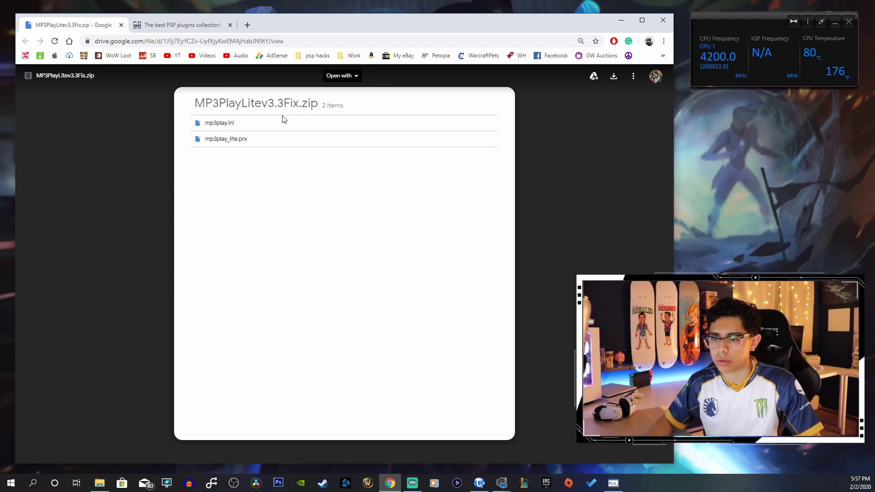
Download MP3PlayLitev3.3Fix.zip from Google Drive and show it in its folder
left_click(614, 77)
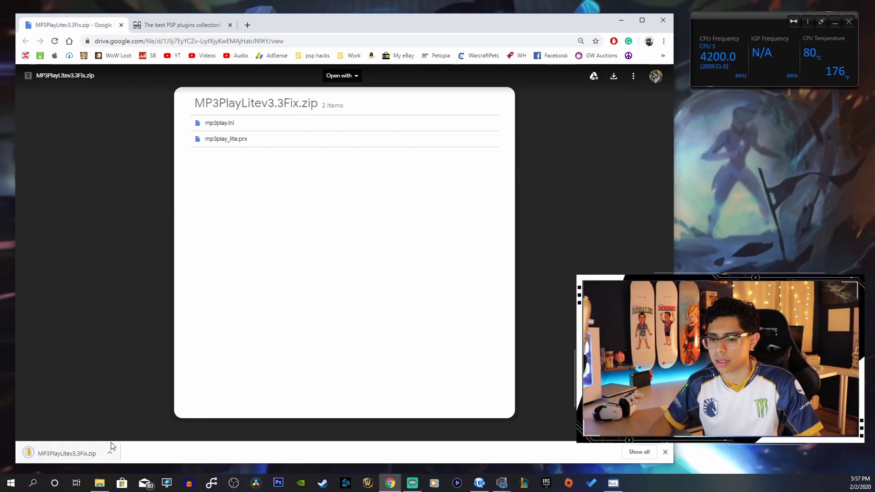
left_click(111, 448)
left_click(130, 420)
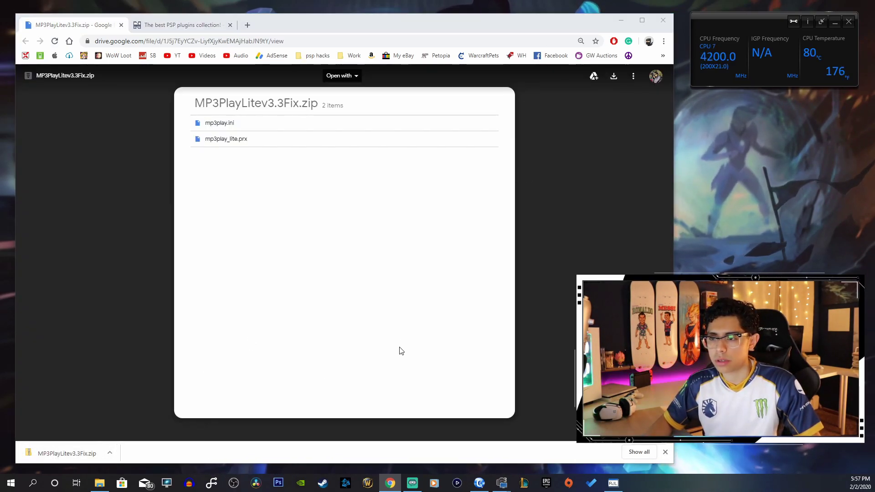
Extract MP3PlayLitev3.3Fix.zip into Downloads with 7-Zip Extract Here, then delete the zip
left_click(621, 20)
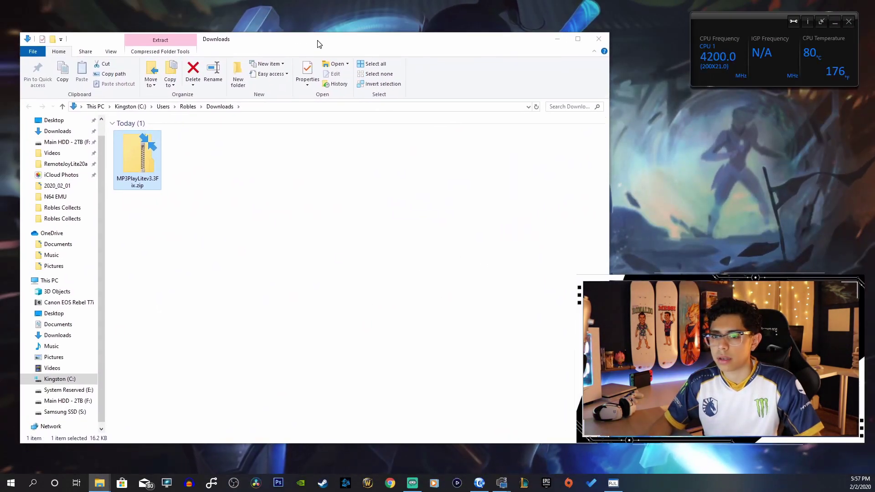
right_click(133, 162)
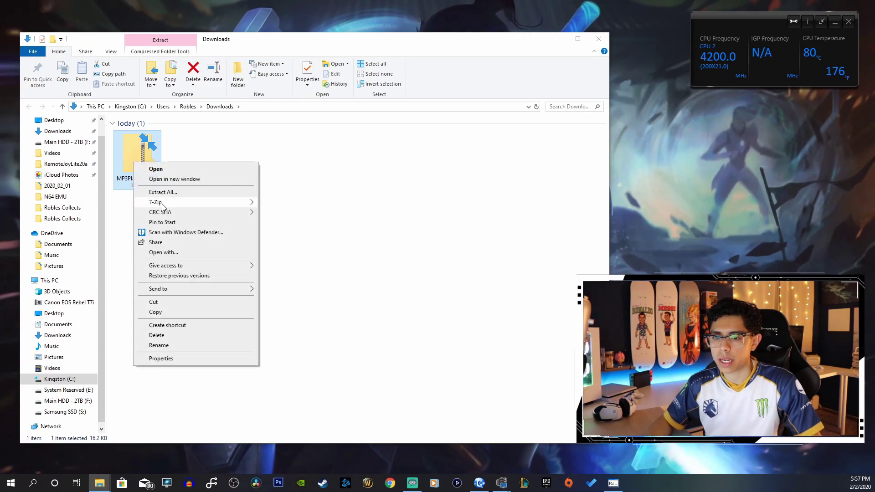
mouse_move(163, 204)
left_click(306, 232)
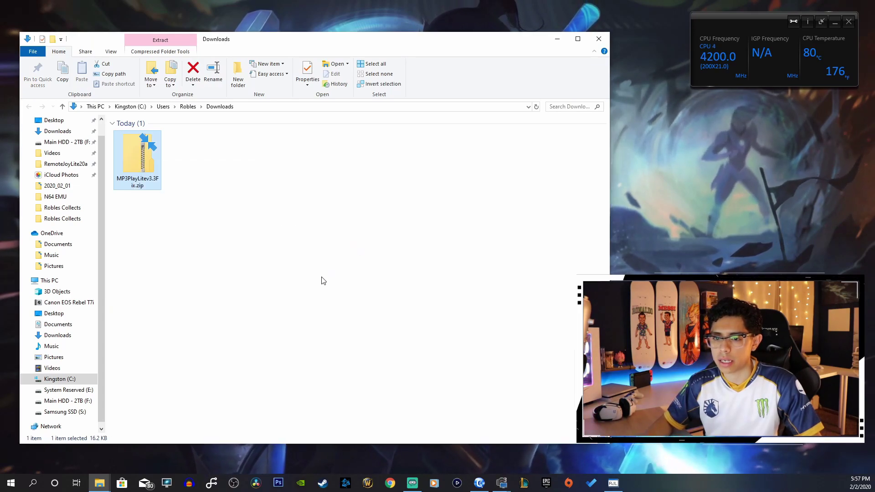
left_click(186, 287)
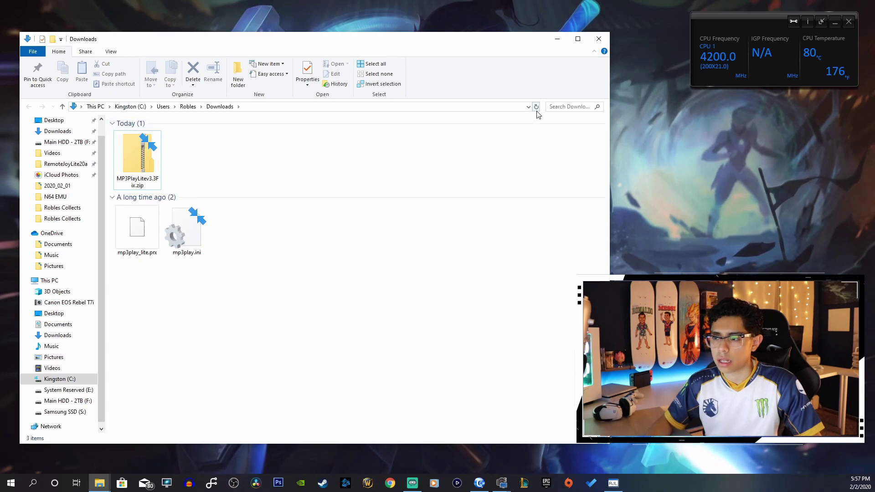
left_click(157, 182)
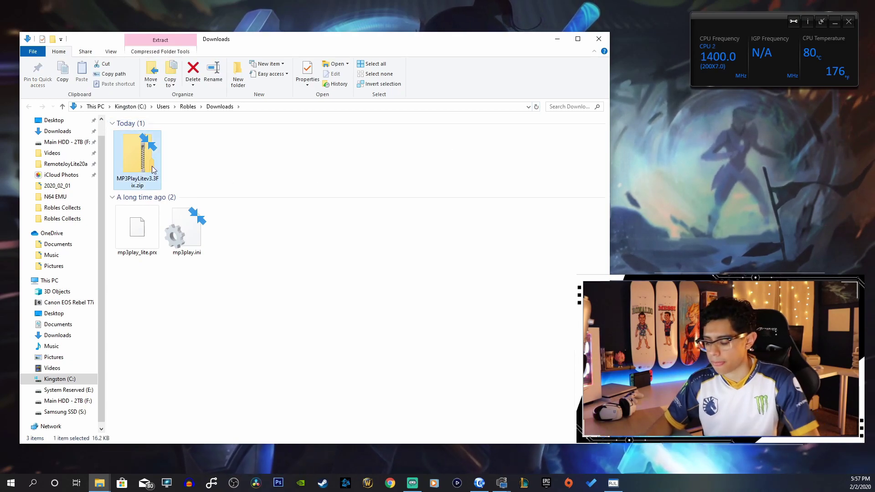
key("Delete")
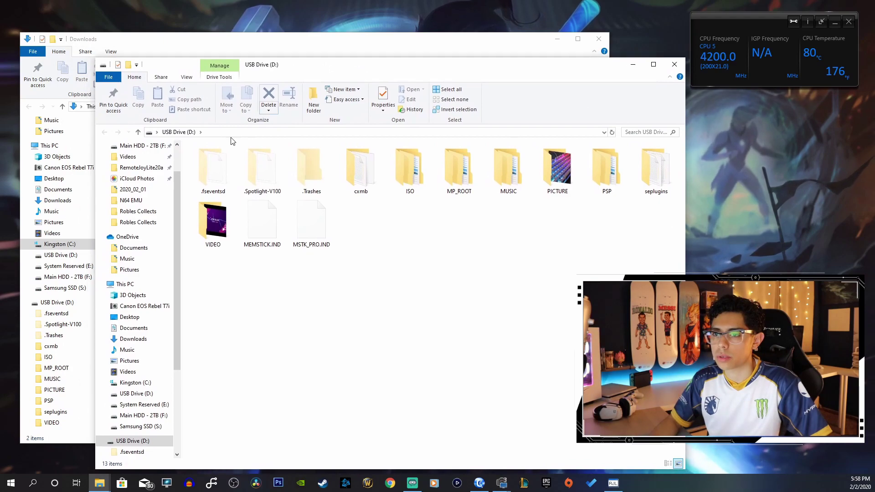
Arrange the Downloads and USB Drive (D:) windows side by side and open seplugins
left_click_drag(94, 158, 270, 166)
left_click(239, 35)
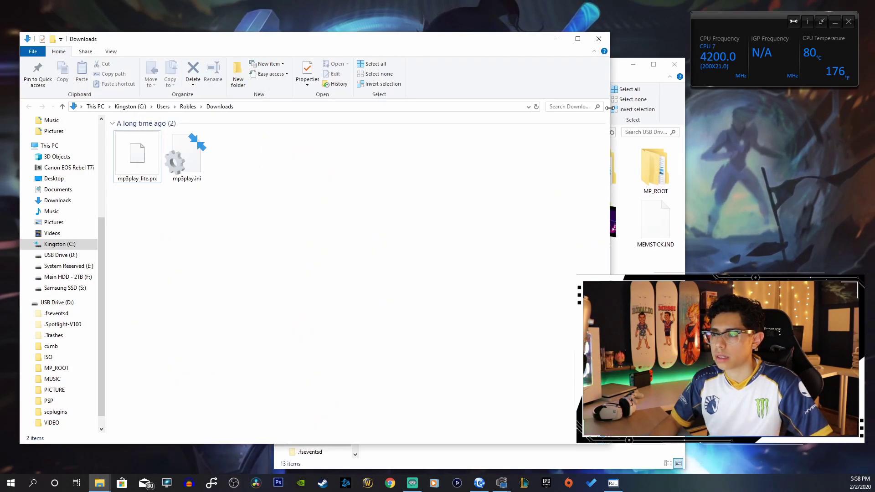
left_click_drag(608, 124, 322, 158)
left_click_drag(469, 64, 541, 34)
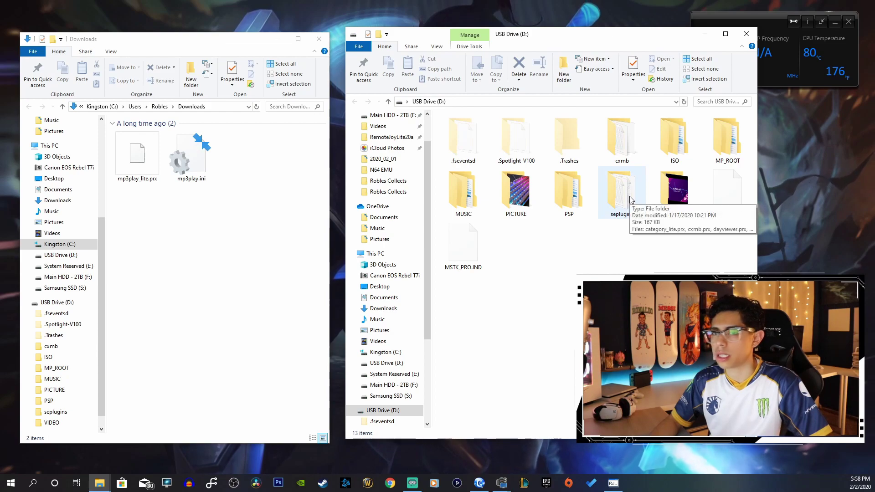
right_click(607, 237)
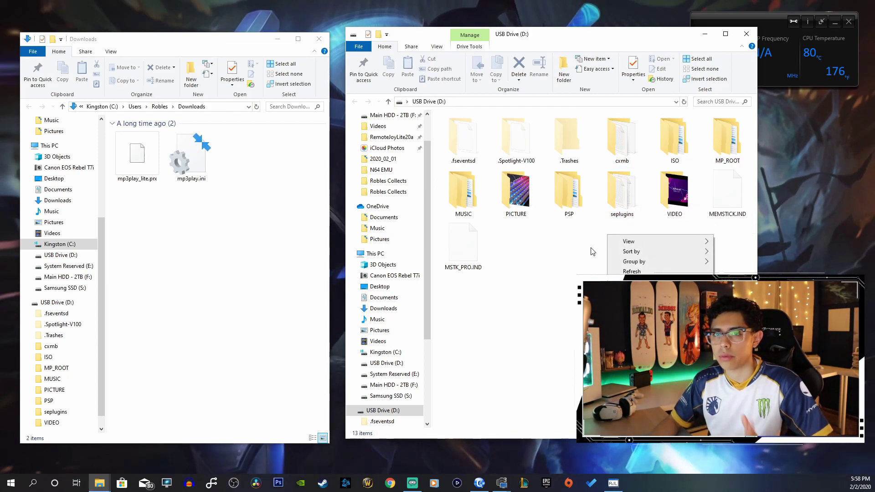
left_click(588, 248)
double_click(622, 192)
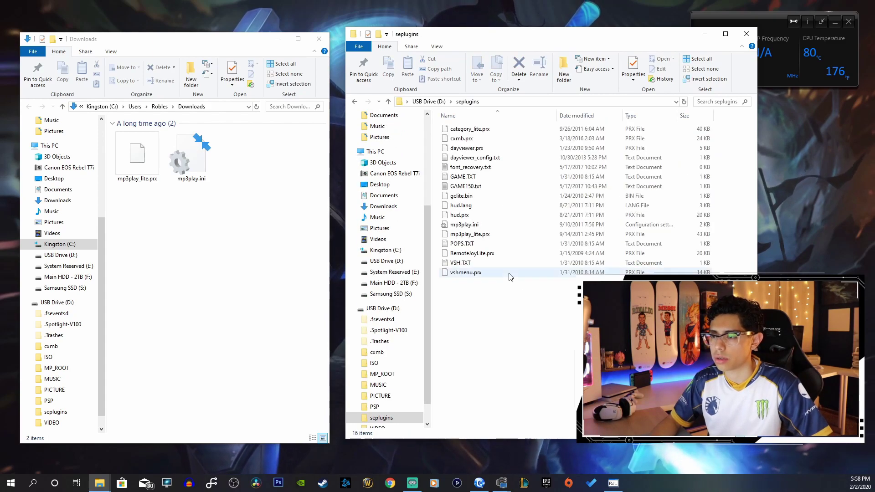
Copy mp3play_lite.prx from Downloads into the seplugins folder
left_click(138, 156)
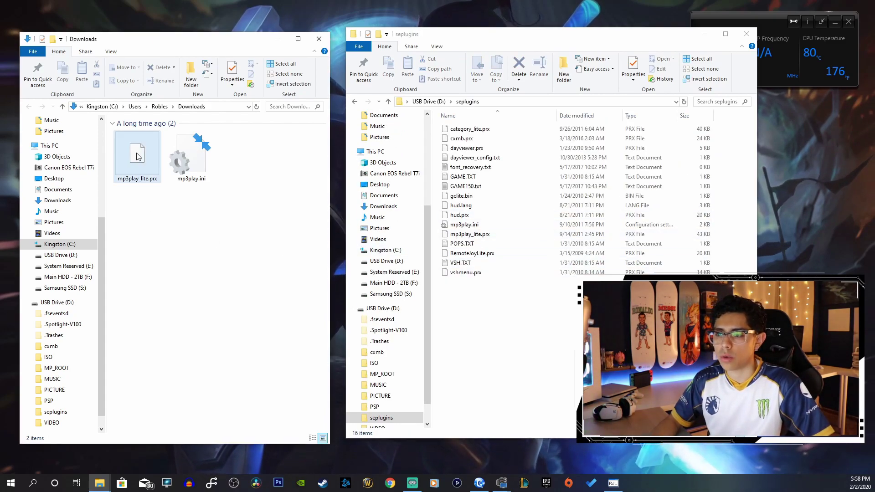
left_click_drag(154, 175, 555, 320)
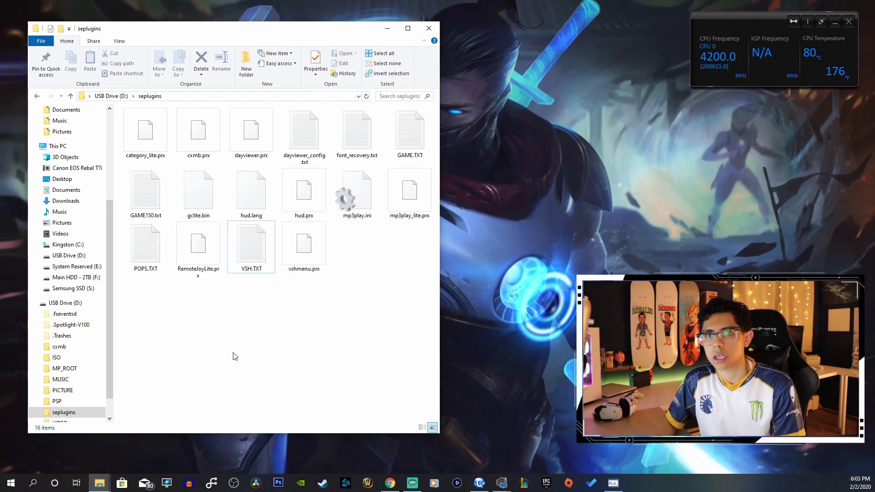
right_click(253, 302)
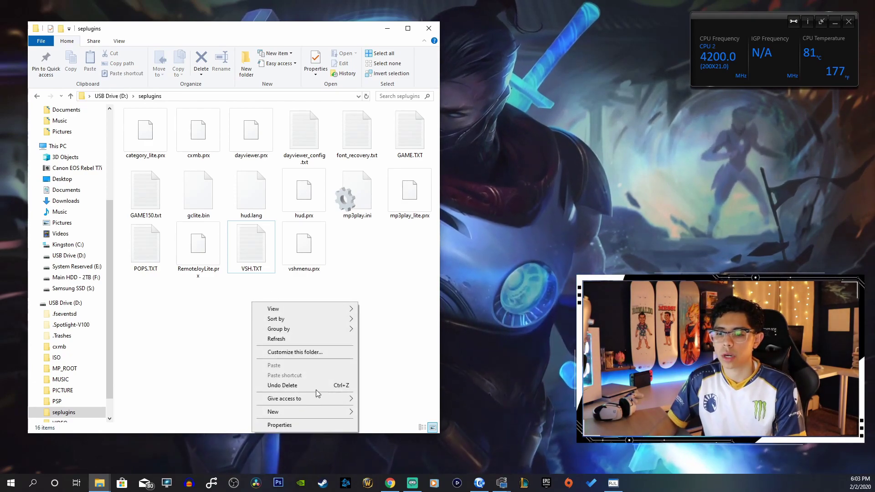
mouse_move(301, 413)
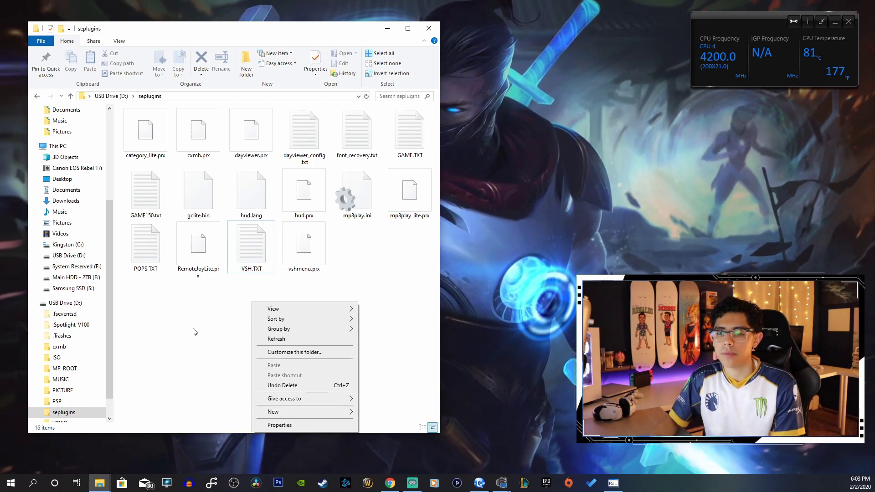
left_click(242, 301)
Open VSH.TXT and paste 'ms0:/seplugins/mp3play_lite.prx 1' on the line after vshmenu.prx
double_click(252, 248)
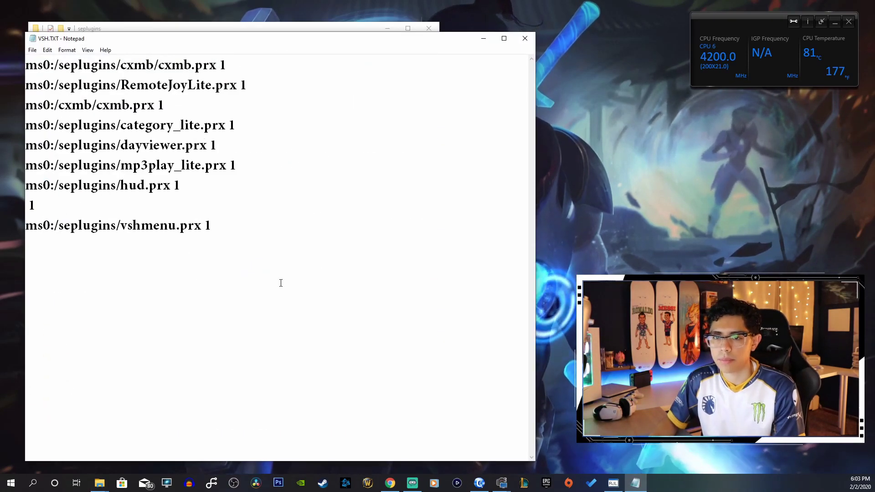
left_click(150, 243)
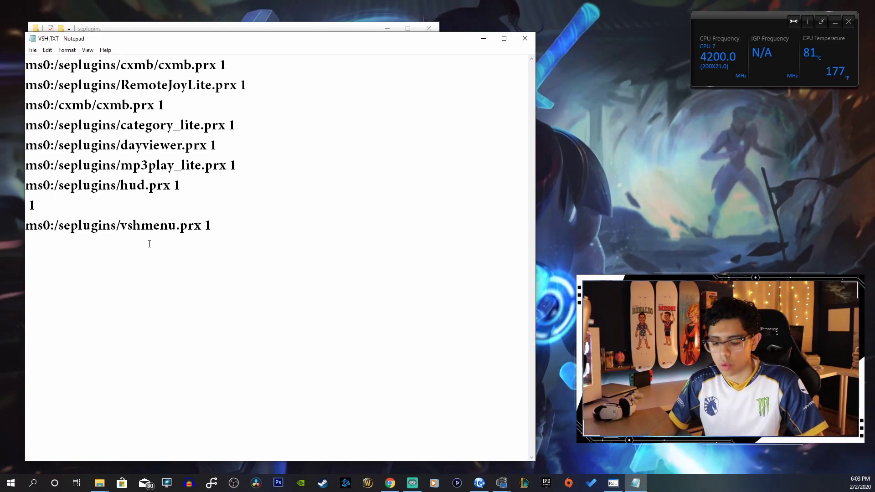
type("ms0:/seplugins/mp3play_lite.prx 1")
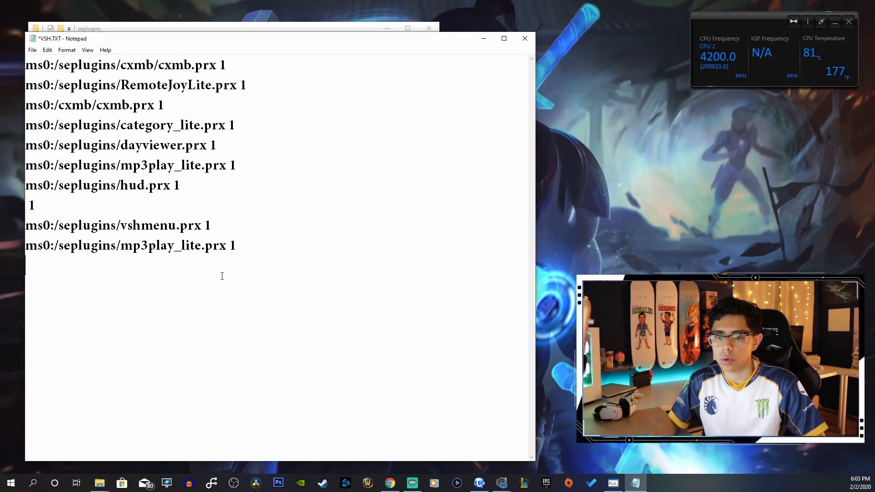
left_click(32, 50)
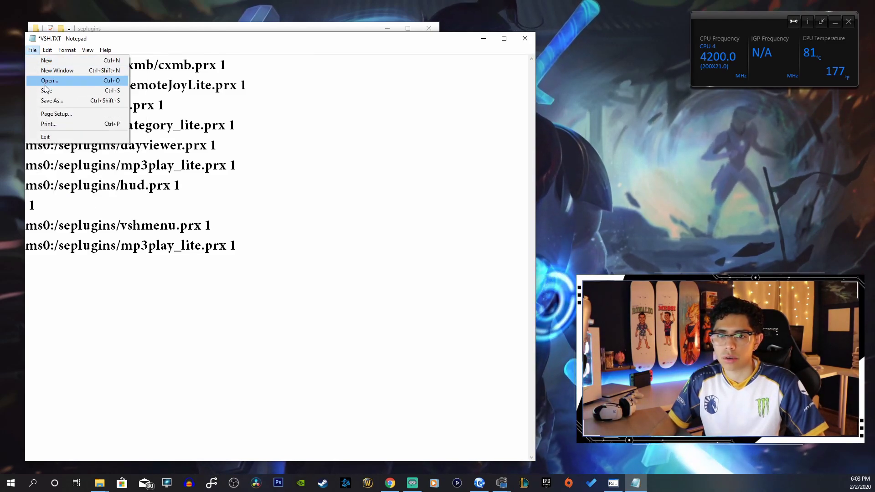
left_click(274, 244)
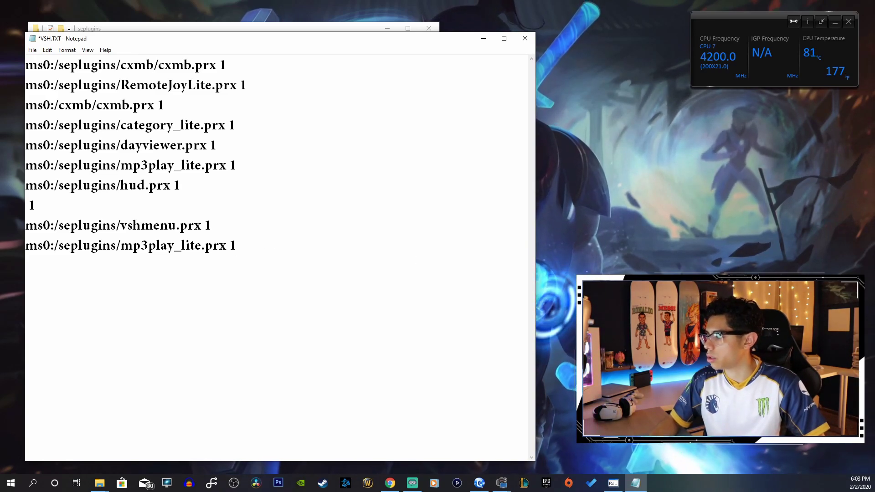
key("alt+Tab")
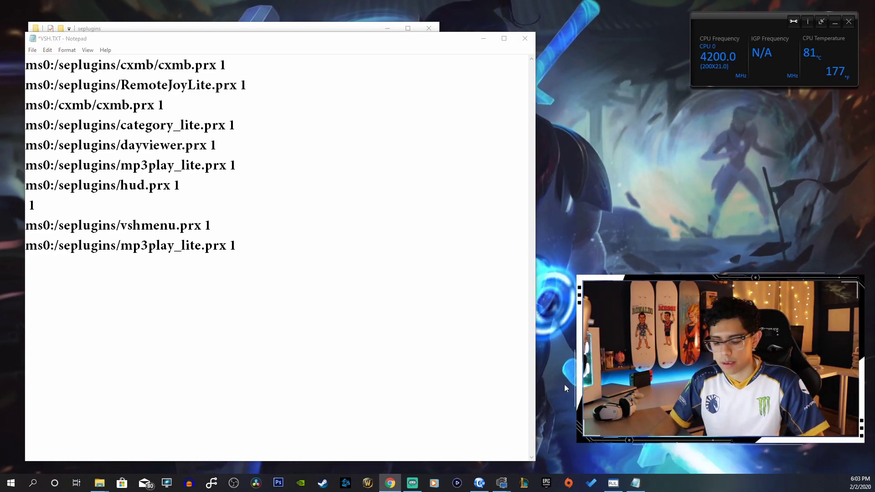
Change the last line's ms0 prefix to ef0 and insert a blank line above it
left_click_drag(51, 246, 44, 246)
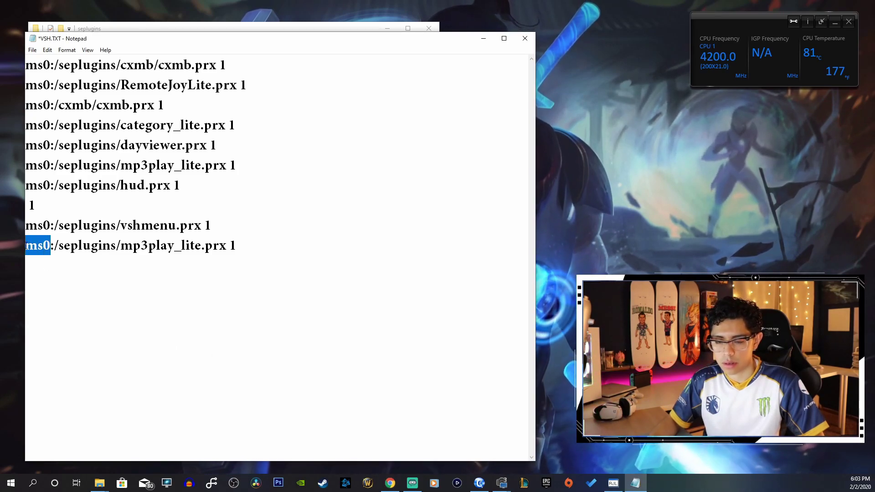
type("ef0")
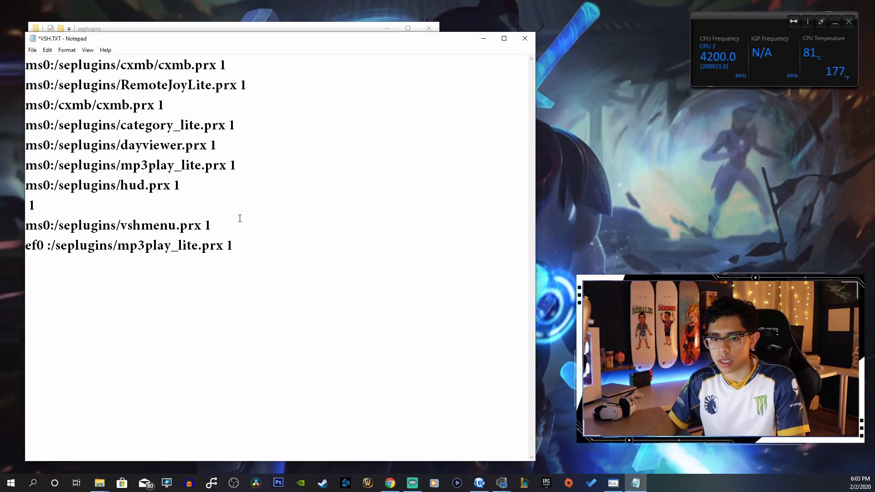
key("BackSpace")
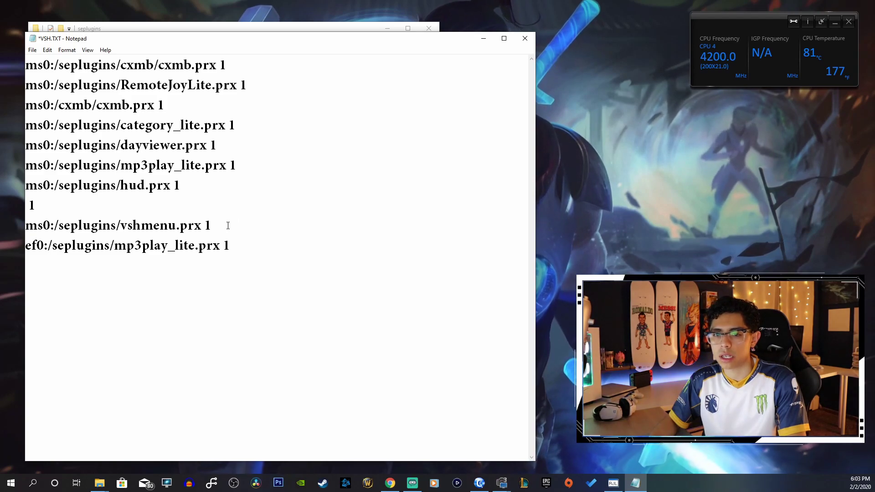
key("Return")
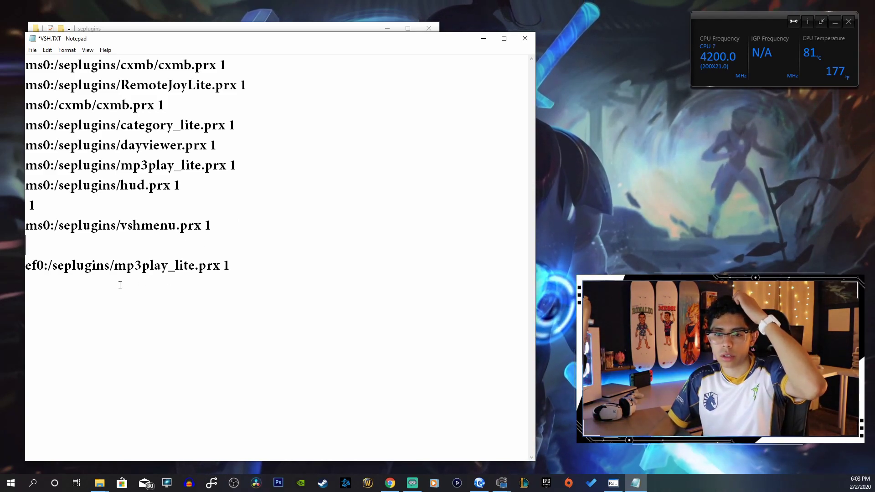
left_click_drag(192, 272, 27, 262)
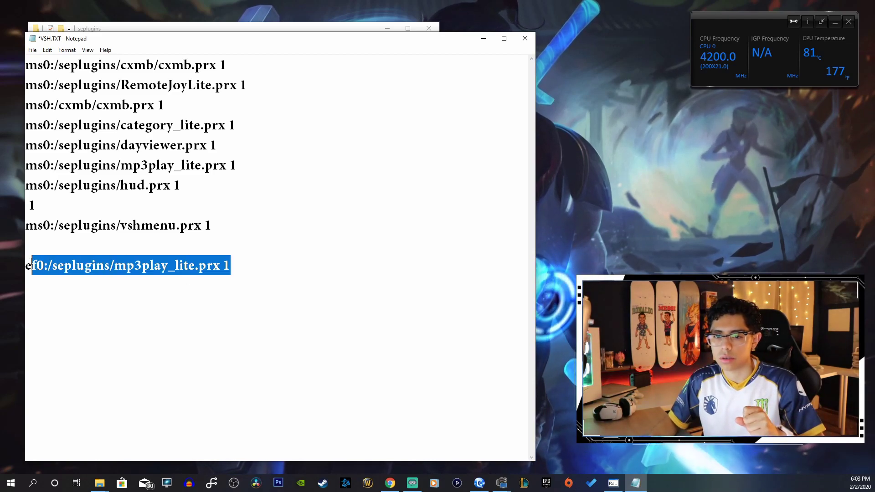
left_click(65, 238)
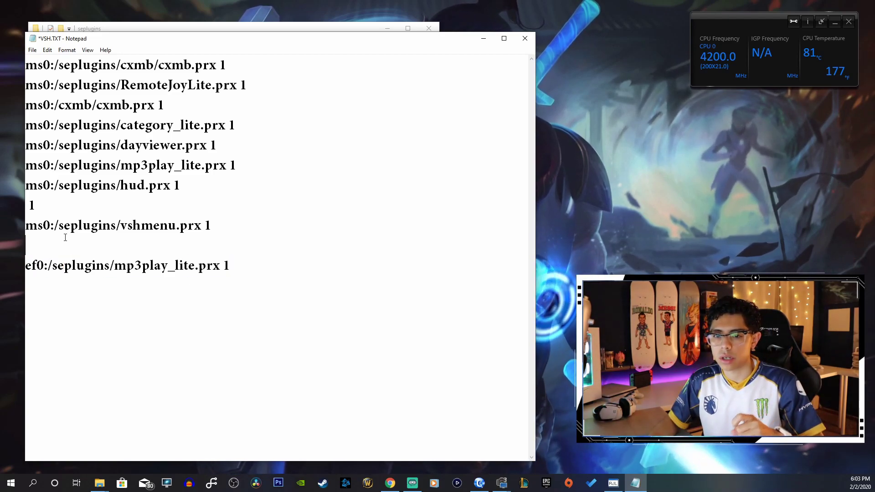
Delete the ef0 plugin line and close VSH.TXT with Don't Save
left_click(32, 50)
left_click(274, 269)
left_click_drag(274, 269, 48, 239)
key("BackSpace")
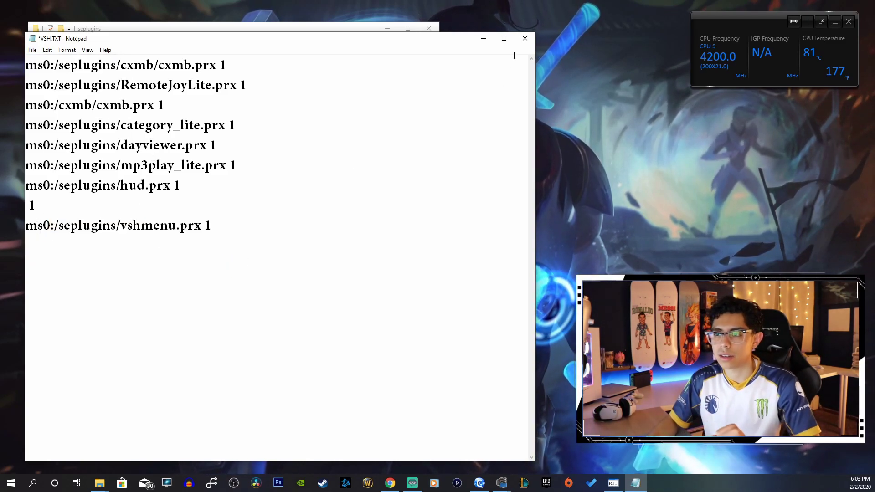
left_click(523, 39)
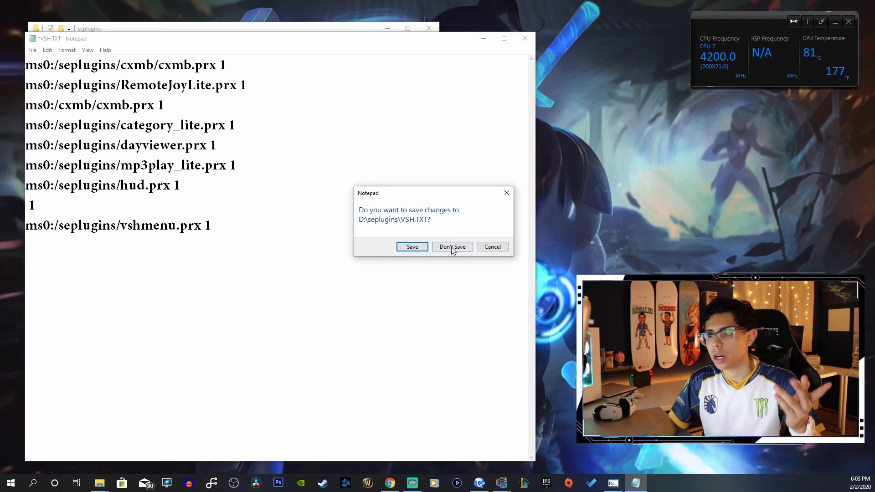
left_click(453, 247)
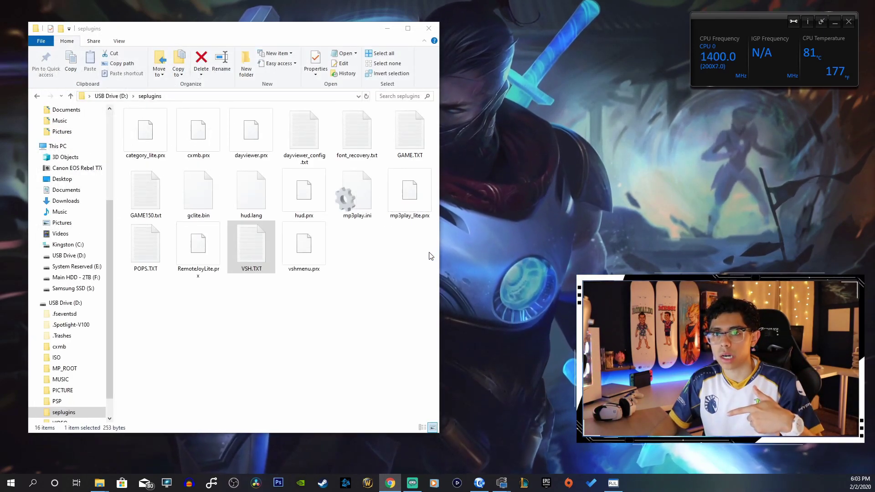